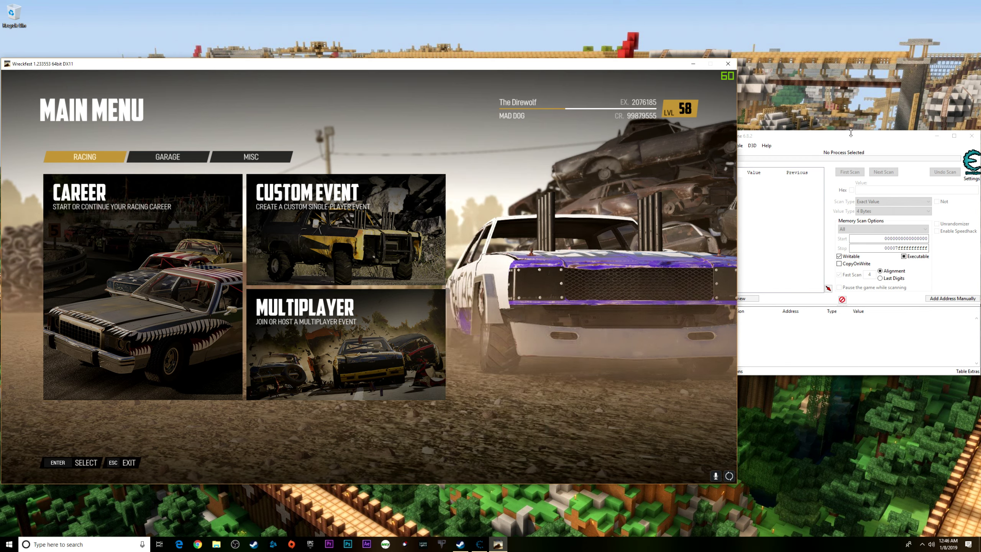
# Place the Cheat Engine window beside the Wreckfest main menu.
pyautogui.moveTo(852, 139)
pyautogui.mouseDown()
pyautogui.moveTo(604, 207)
pyautogui.moveTo(809, 149)
pyautogui.moveTo(844, 149)
pyautogui.mouseUp()
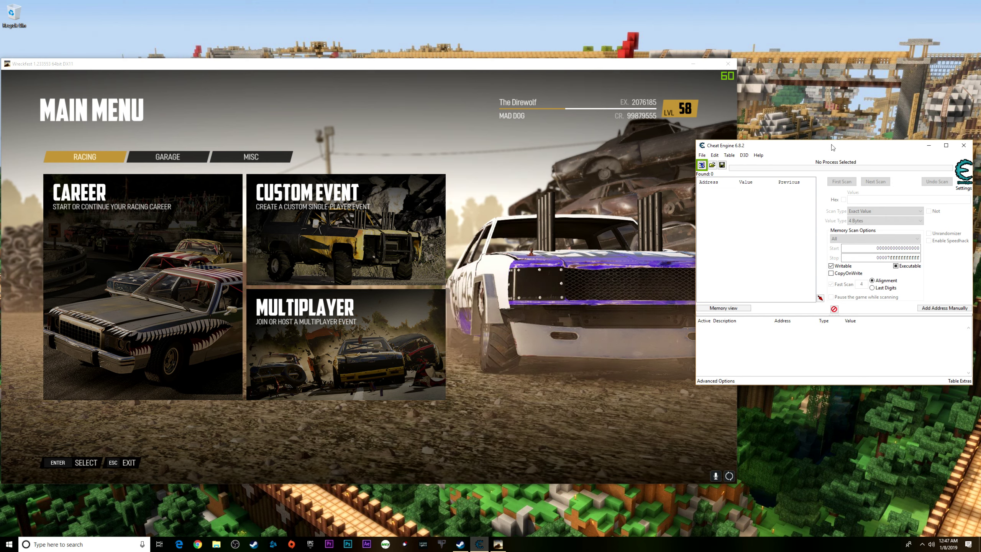
# Attach Cheat Engine to Wreckfest_x64.exe and nudge its window slightly right.
pyautogui.click(705, 169)
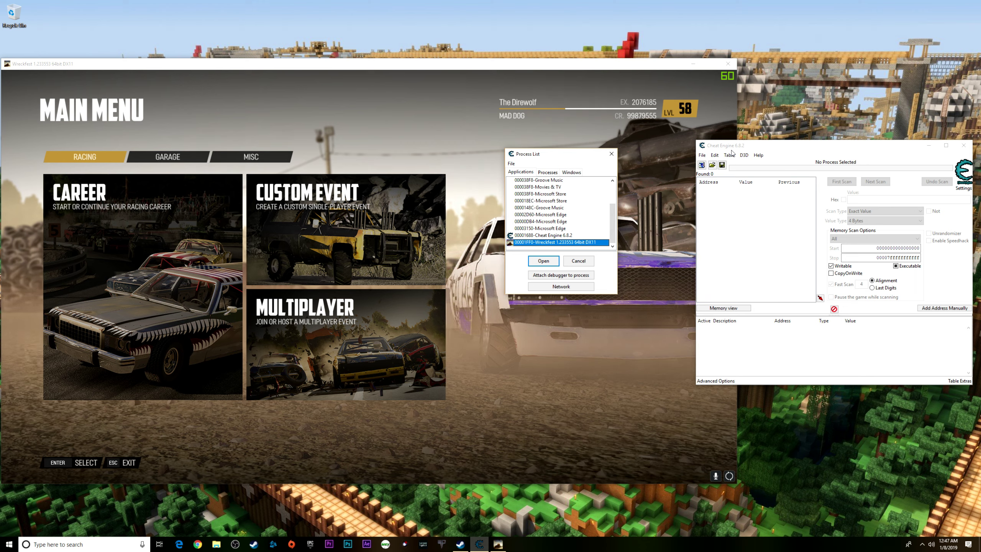
pyautogui.click(543, 261)
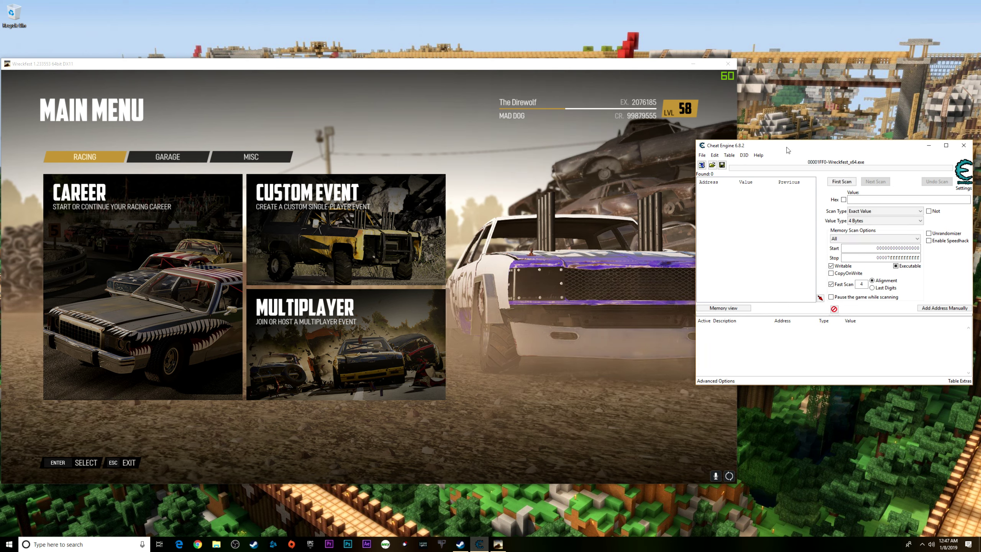
pyautogui.moveTo(781, 147)
pyautogui.mouseDown()
pyautogui.moveTo(801, 153)
pyautogui.moveTo(788, 152)
pyautogui.mouseUp()
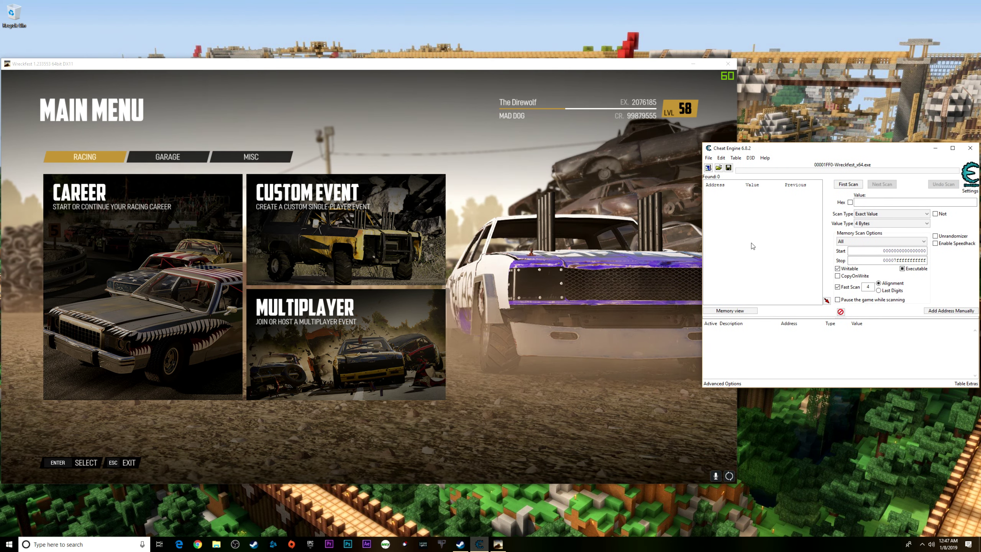
# Run a first 4-byte exact-value scan for the credits value 99879555.
pyautogui.click(871, 202)
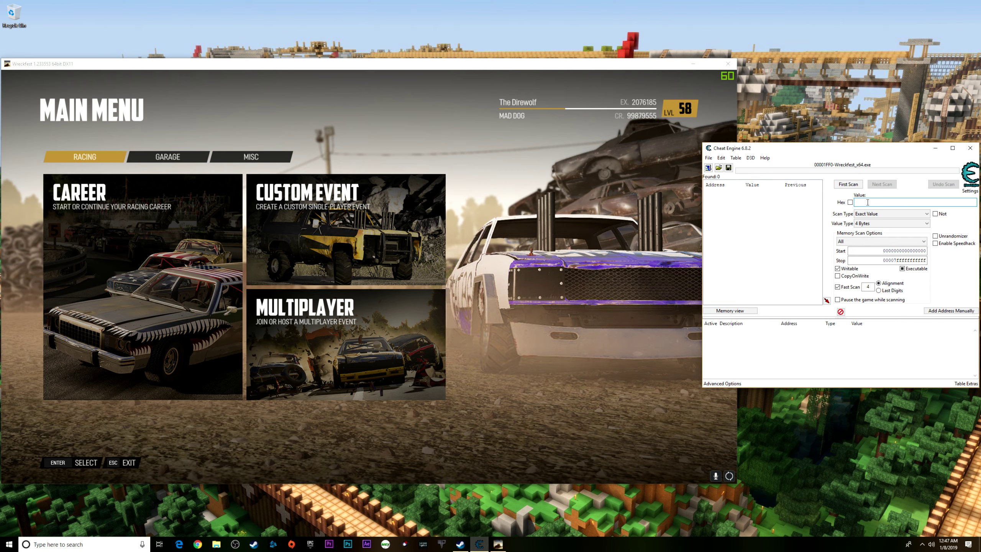
pyautogui.write('9')
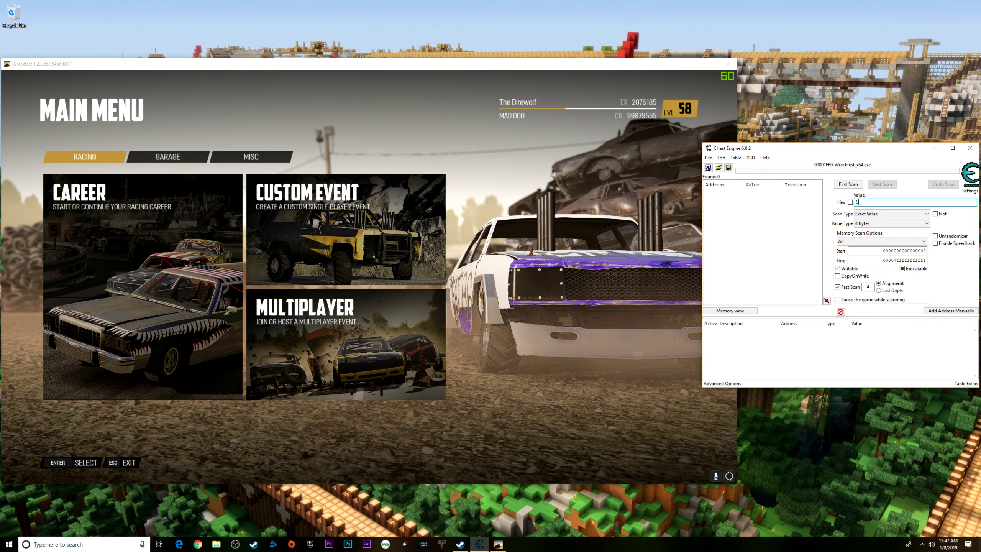
pyautogui.write('987')
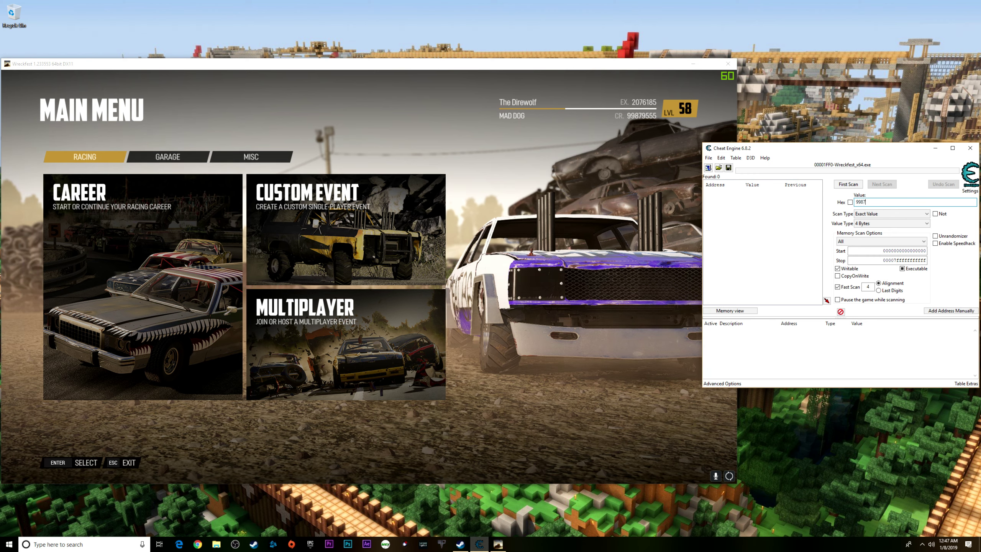
pyautogui.write('9555')
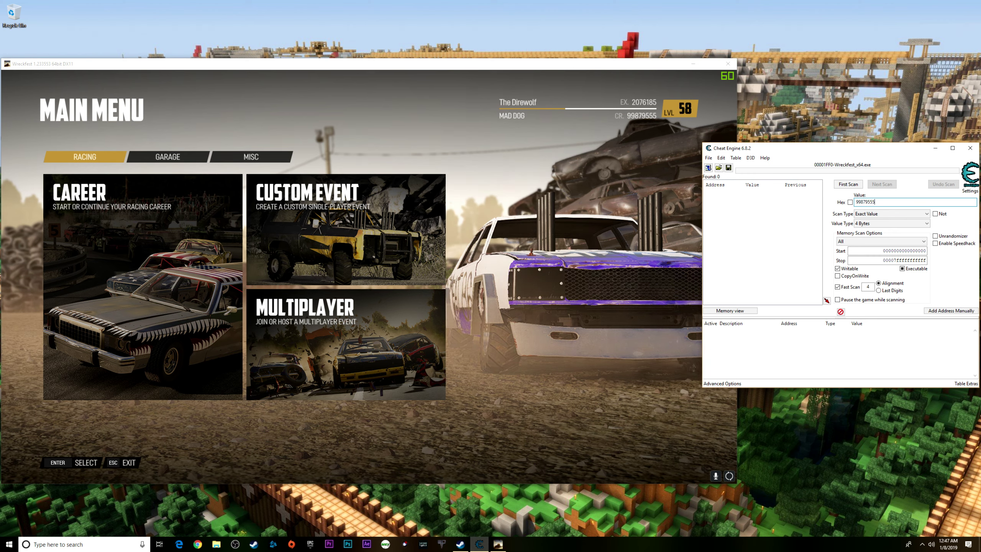
pyautogui.click(845, 185)
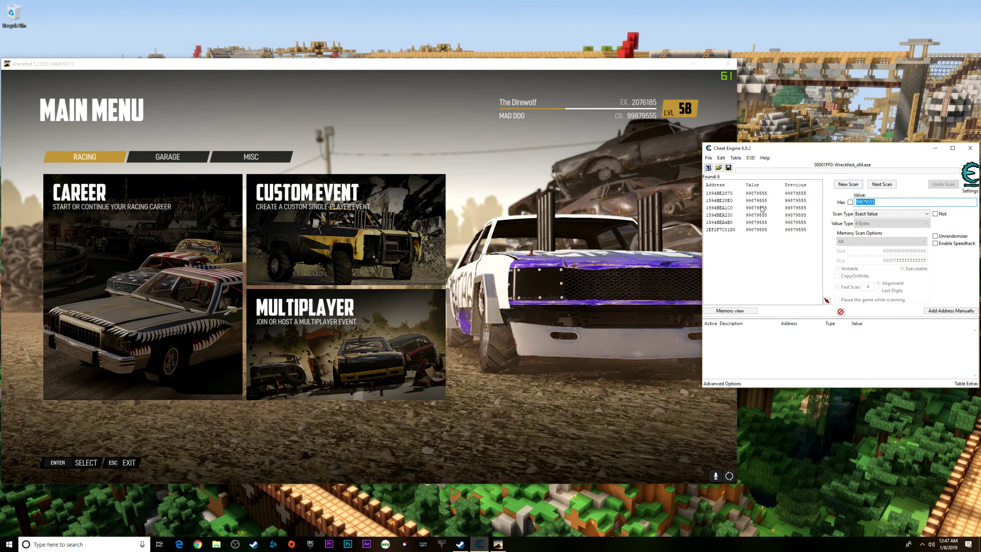
# Change all six found addresses from 99879555 to 100000000, then return to the game window.
pyautogui.click(759, 193)
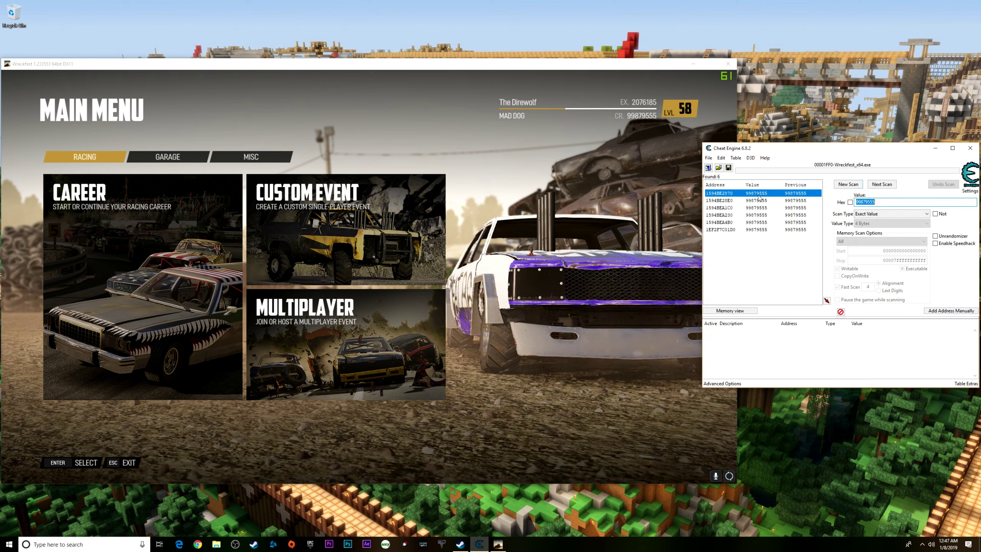
pyautogui.keyDown('shift'); pyautogui.click(763, 231); pyautogui.keyUp('shift')
pyautogui.rightClick(763, 231)
pyautogui.click(787, 244)
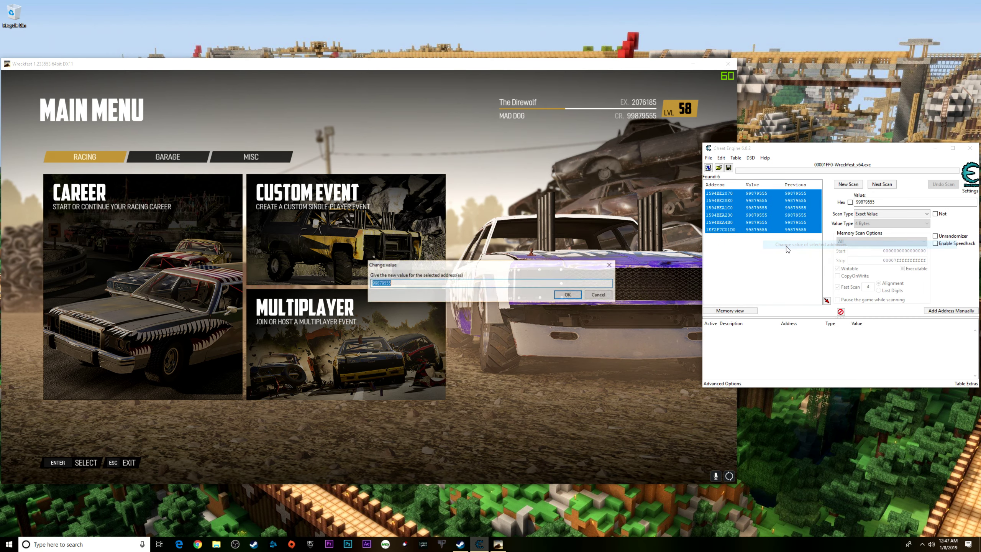
pyautogui.write('10')
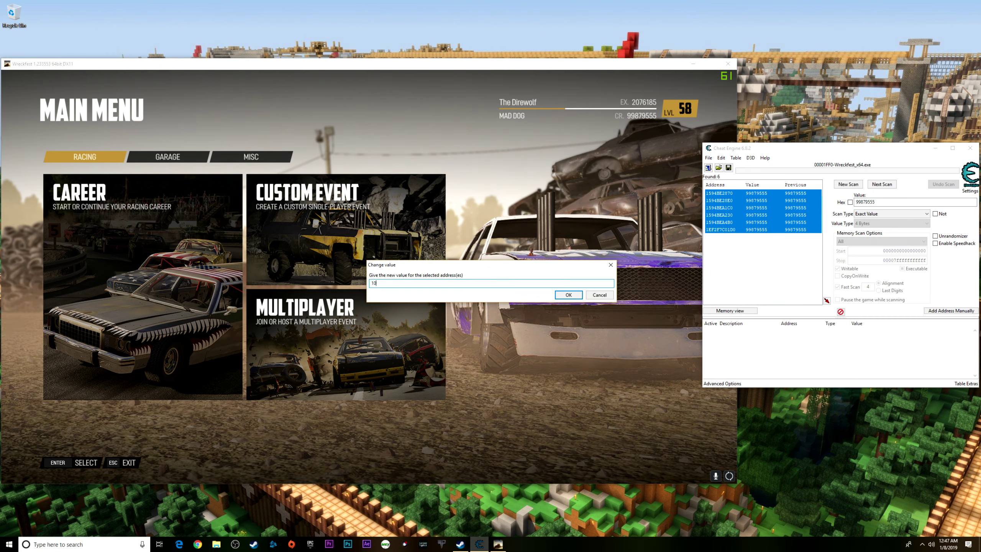
pyautogui.write('000000')
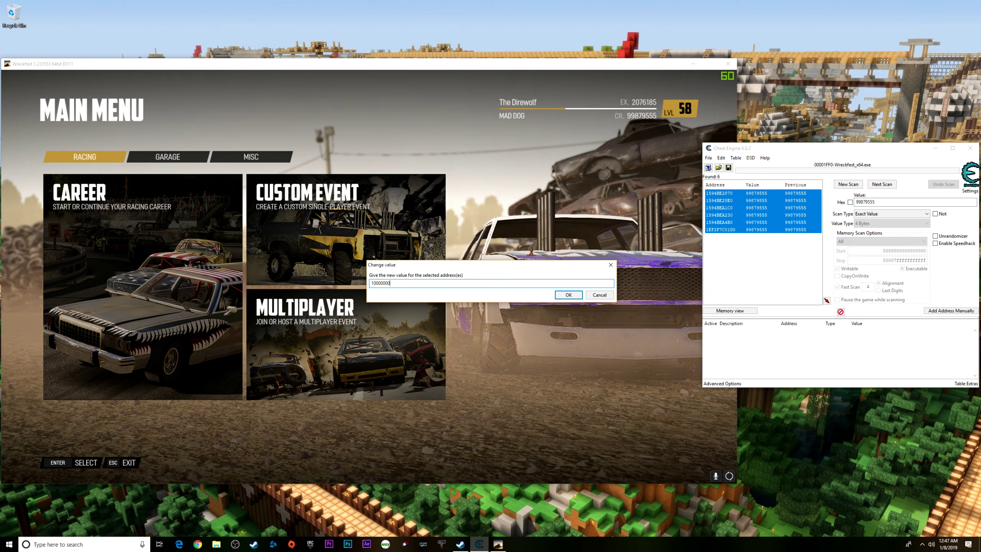
pyautogui.write('0')
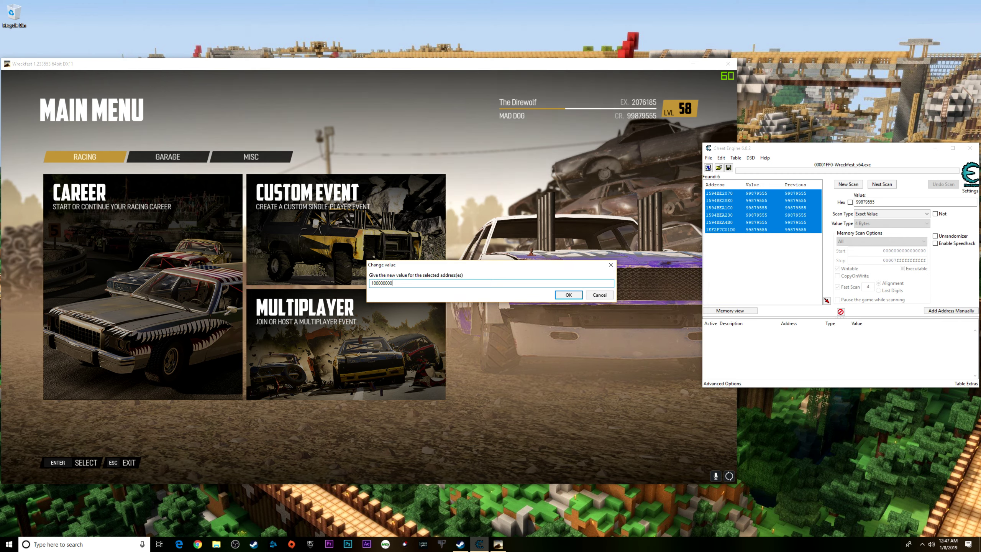
pyautogui.click(569, 295)
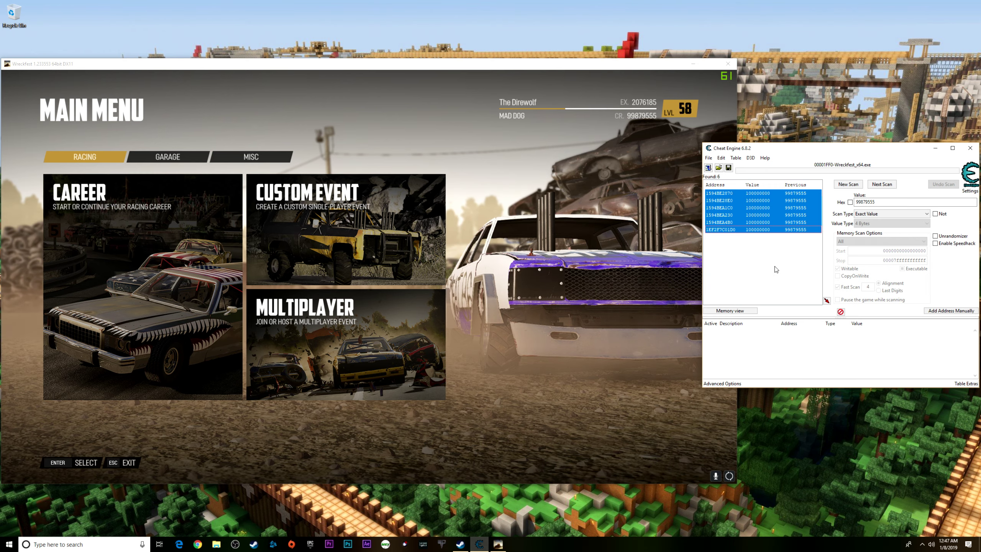
pyautogui.click(625, 153)
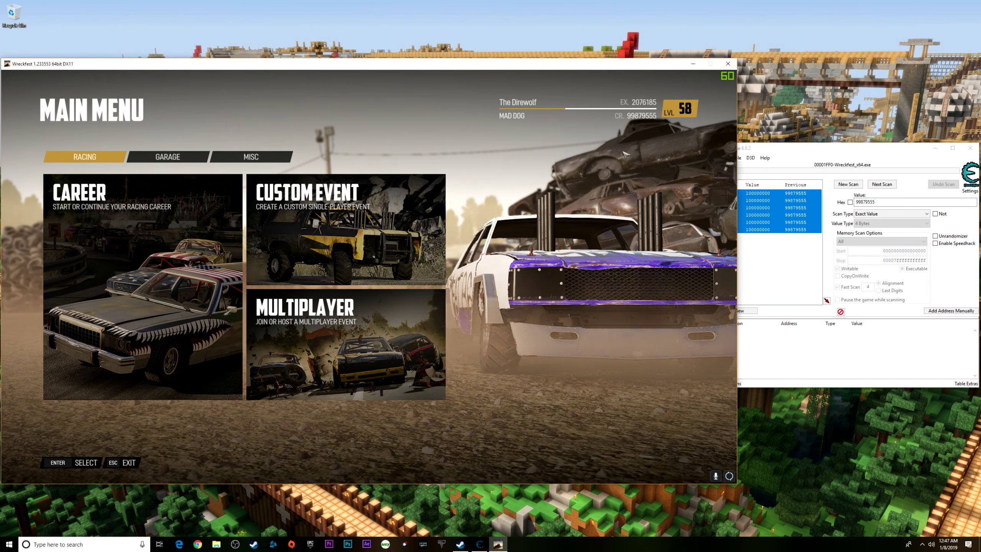
# Refresh the credits display via Garage and My Cars, then bring Cheat Engine forward.
pyautogui.click(167, 156)
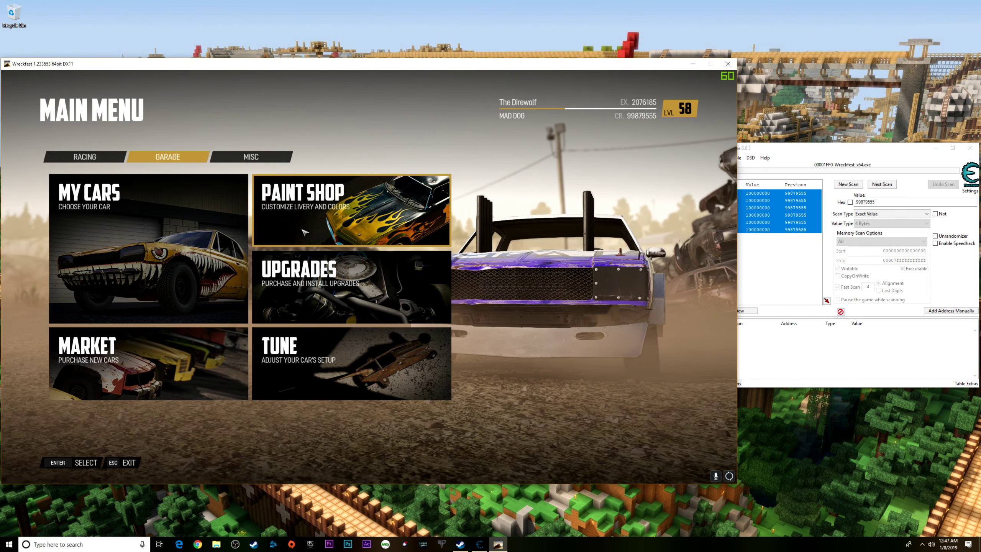
pyautogui.click(143, 247)
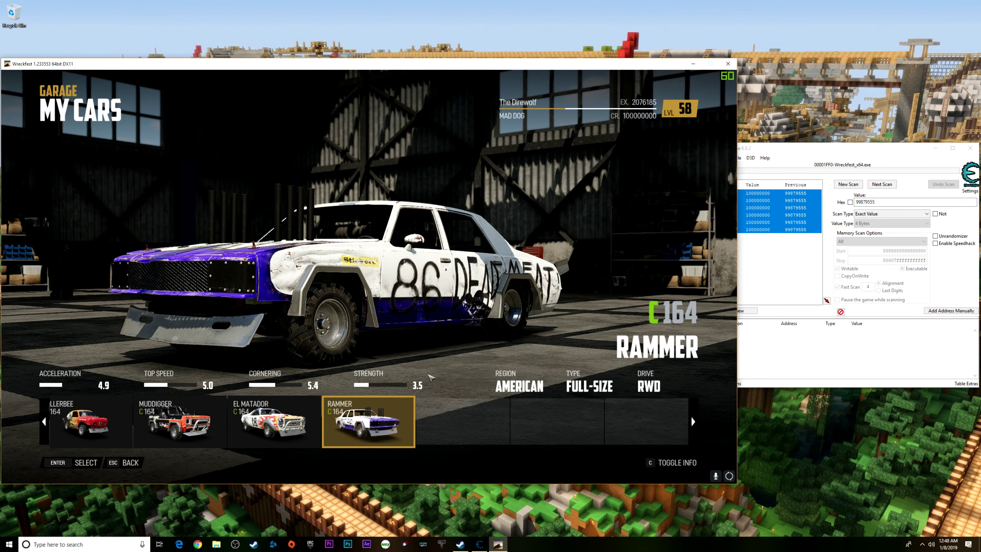
pyautogui.click(128, 463)
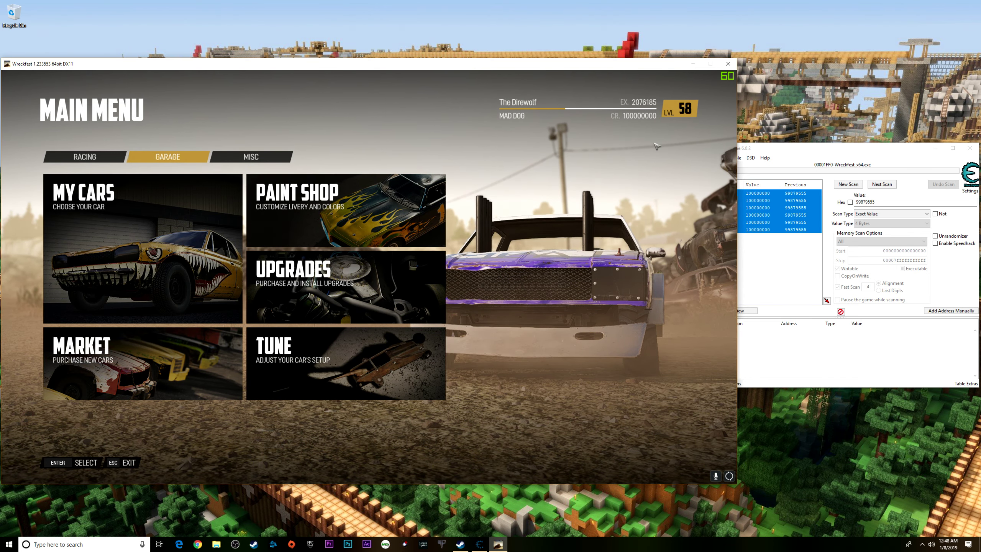
pyautogui.click(769, 280)
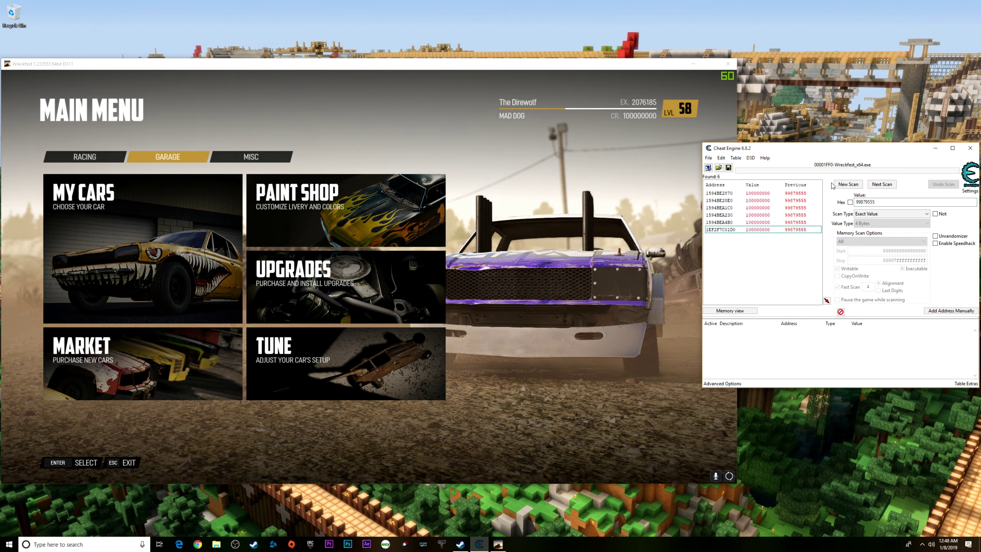
# Start a New Scan and First Scan for experience 2076185 (19 results), then return to Wreckfest.
pyautogui.click(866, 202)
pyautogui.doubleClick(866, 202)
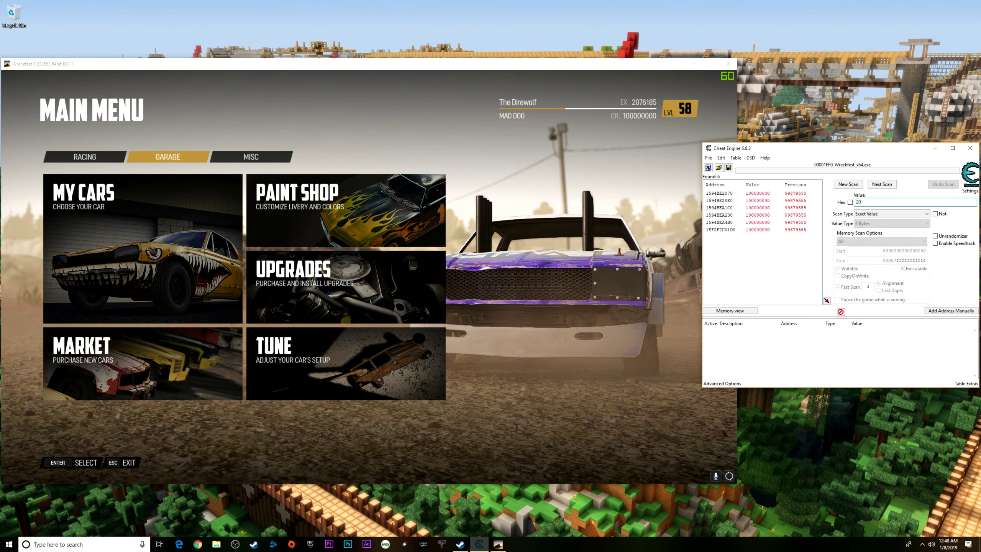
pyautogui.write('2076185')
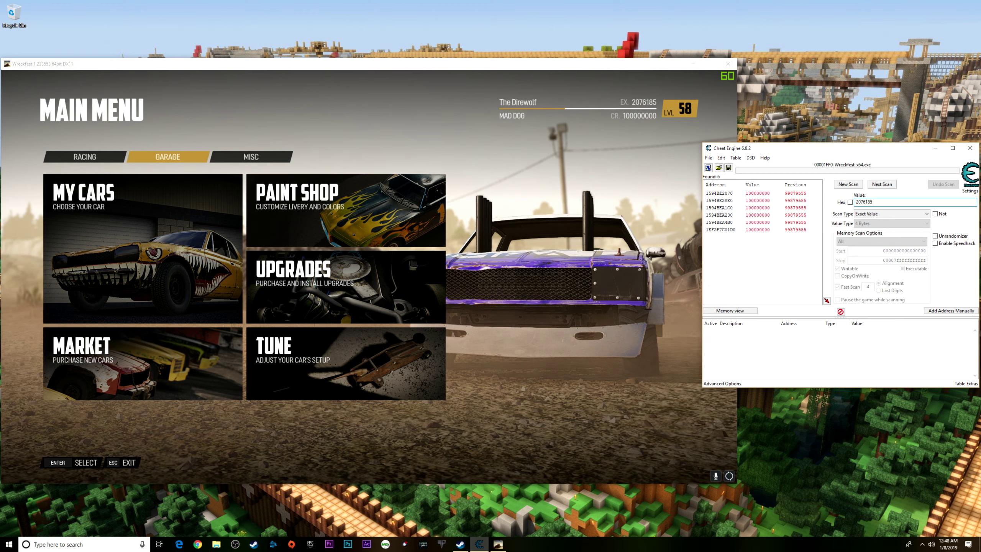
pyautogui.click(848, 185)
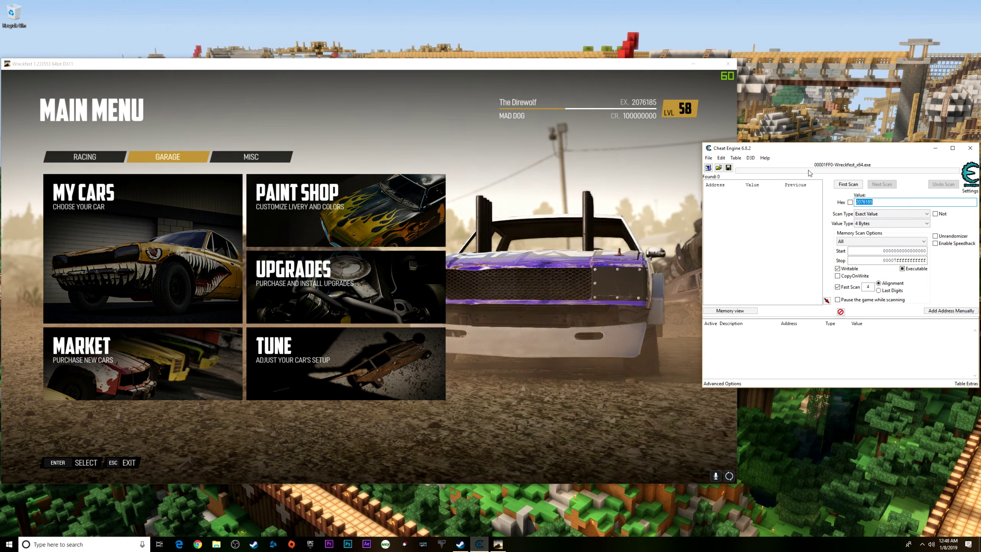
pyautogui.click(847, 185)
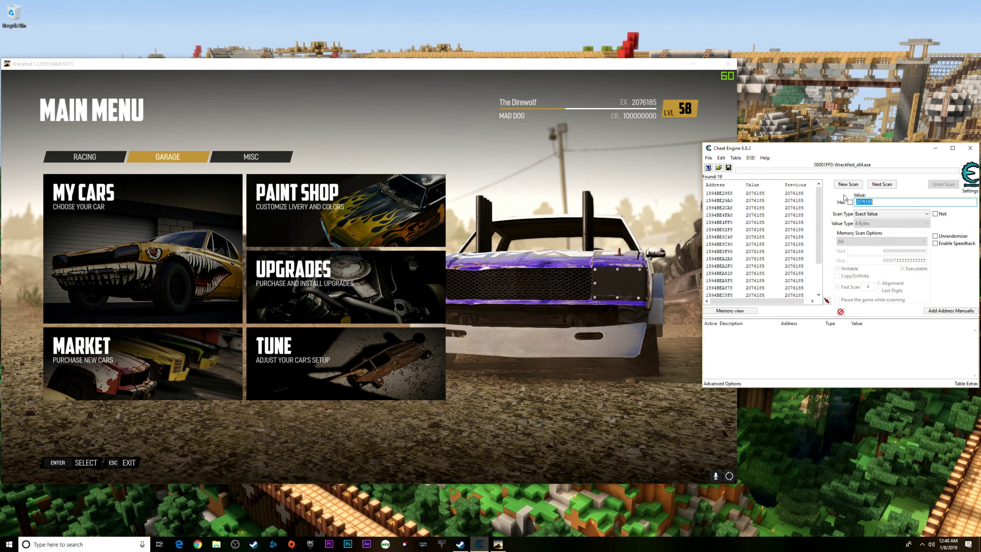
pyautogui.scroll(2, 826, 250)
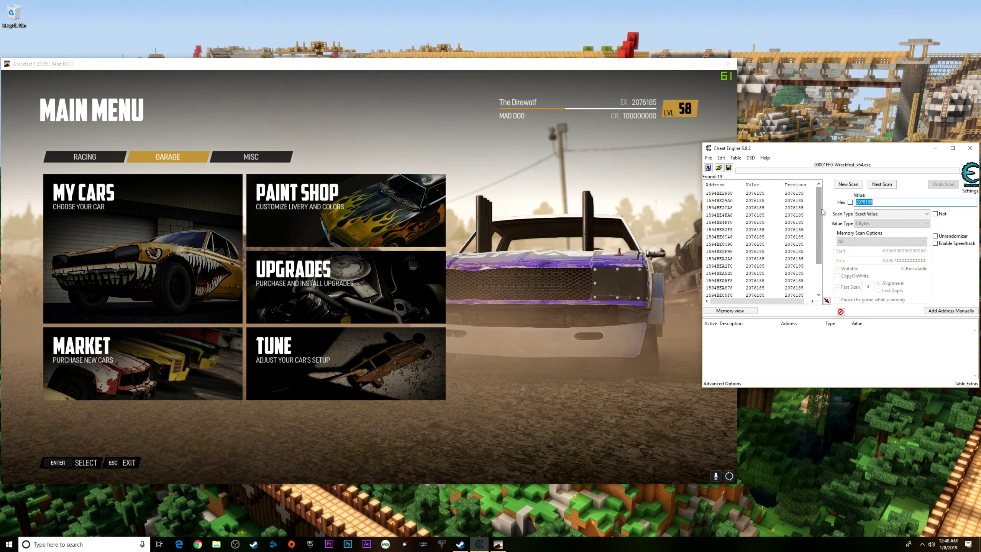
pyautogui.click(593, 68)
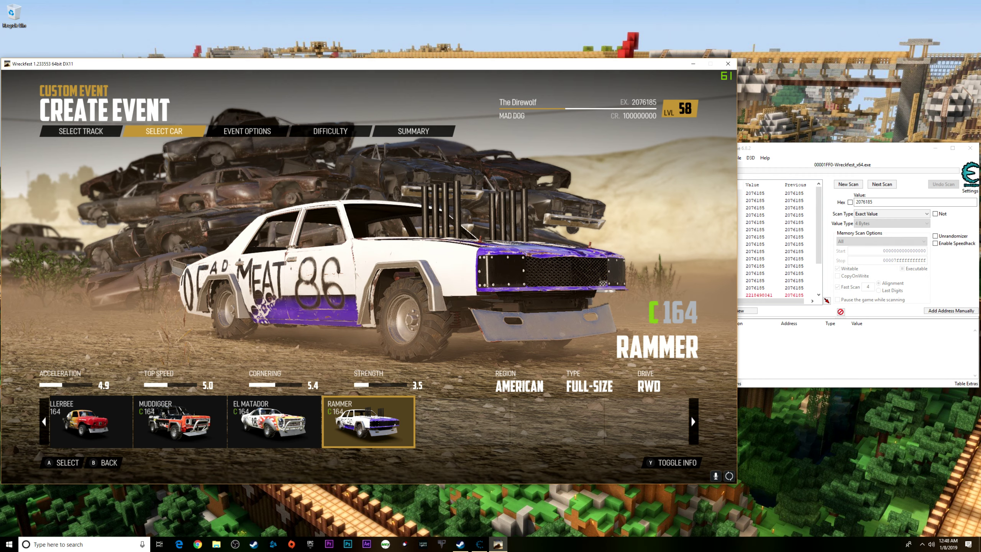
# Set 10 opponents and lawn mower AI, then launch the Last Man Standing event at Madman Stadium.
pyautogui.press('Return')
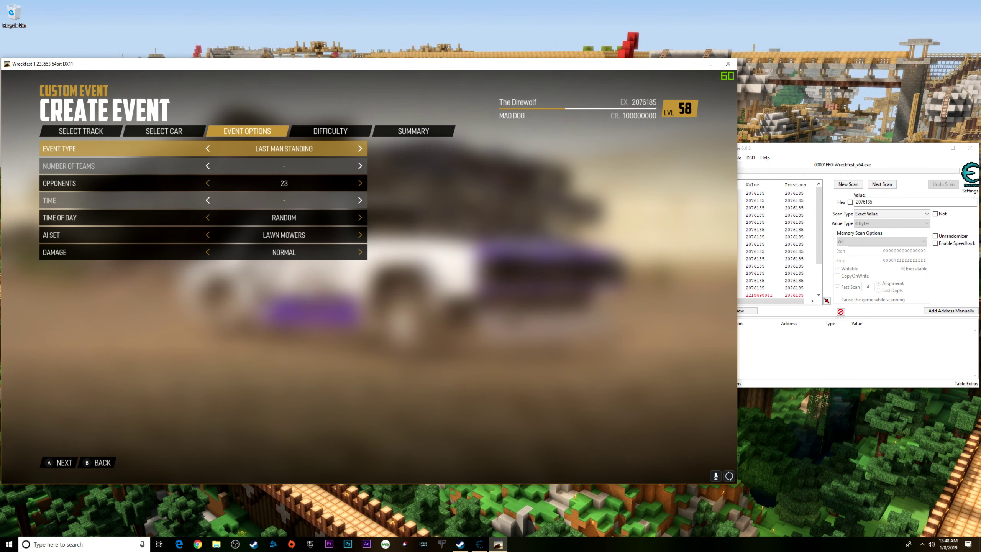
pyautogui.press('Down')
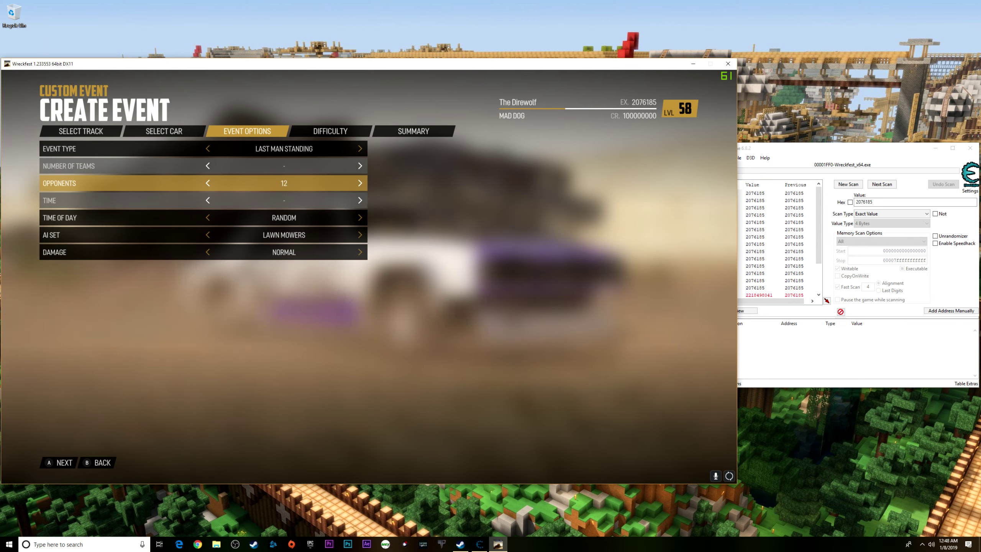
pyautogui.press('Down')
pyautogui.press('Down')
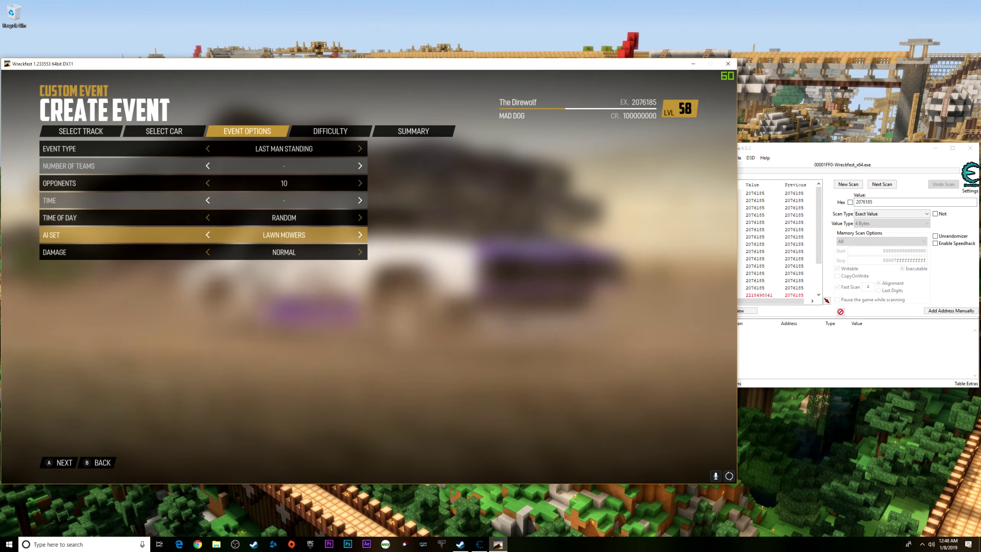
pyautogui.press('Return')
pyautogui.press('Return')
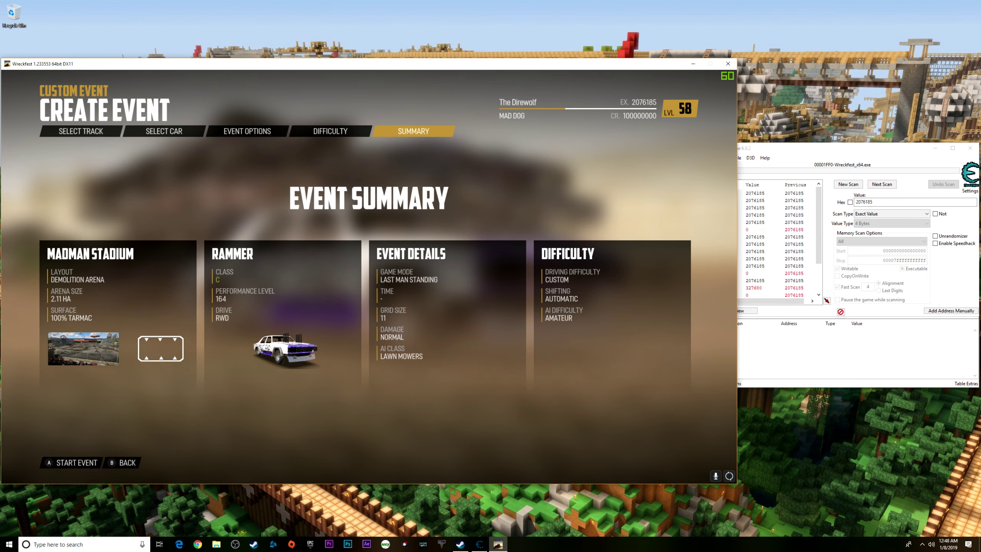
pyautogui.press('Return')
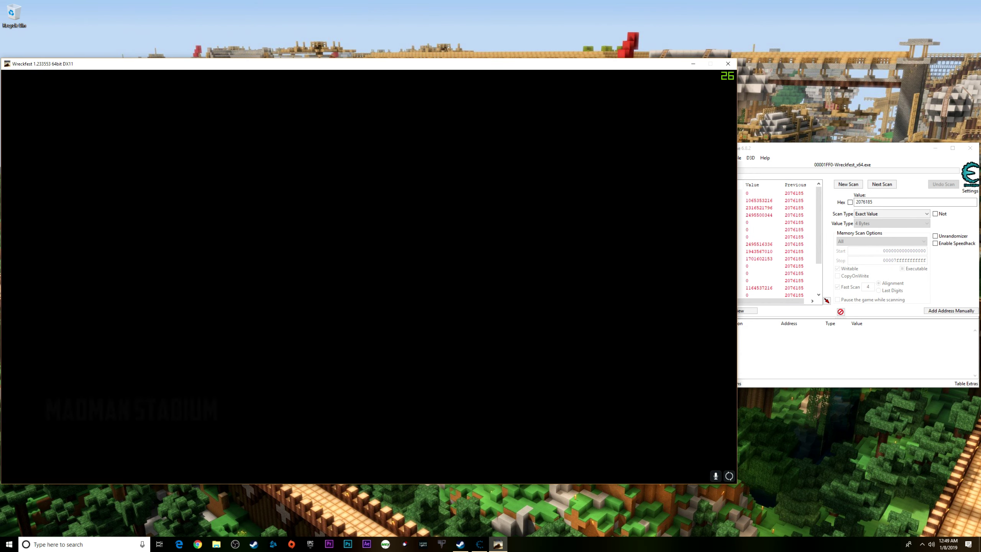
# Begin the Madman Stadium match once loading finishes.
pyautogui.press('Up')
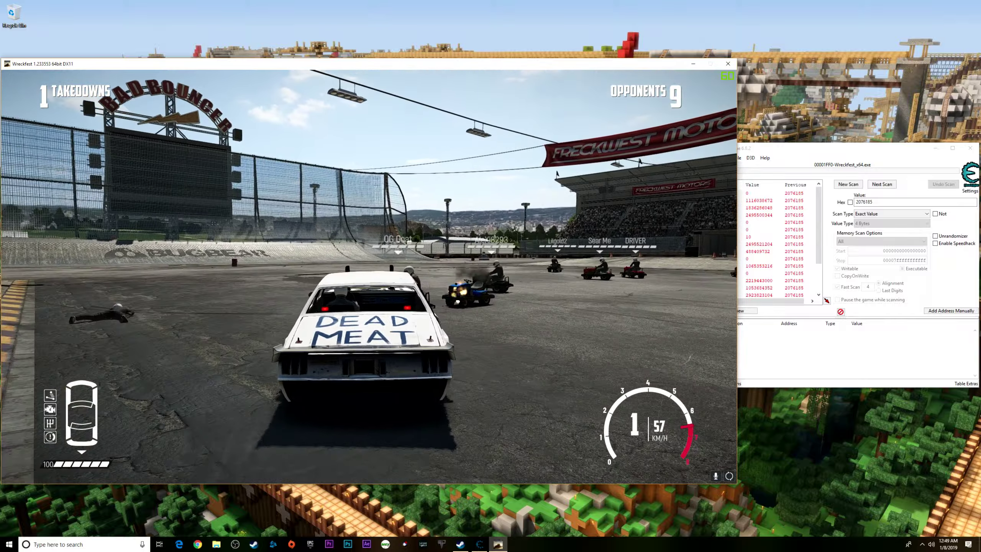
# Steer right toward the net to finish the match, then enter 2080223 as the next search value.
pyautogui.press('Right')
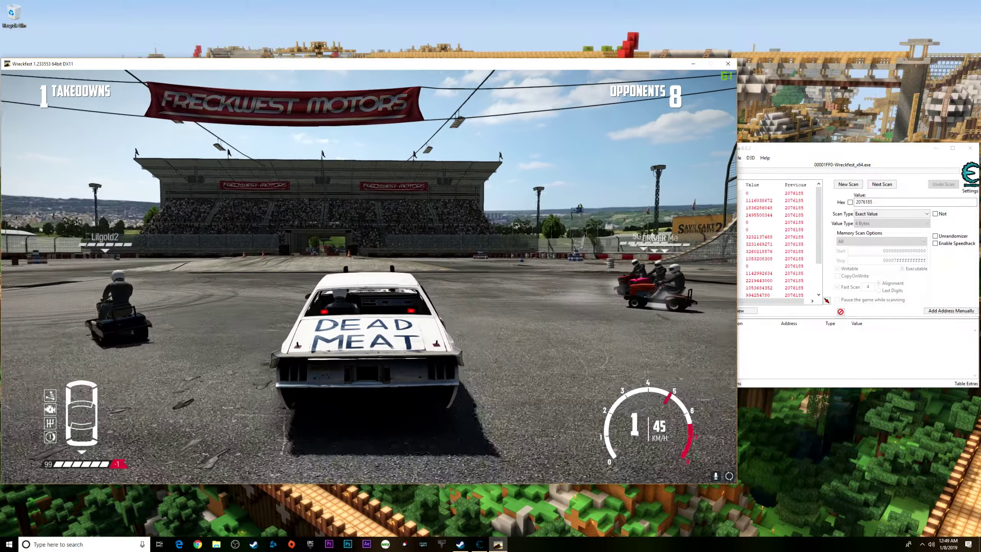
pyautogui.press('Right')
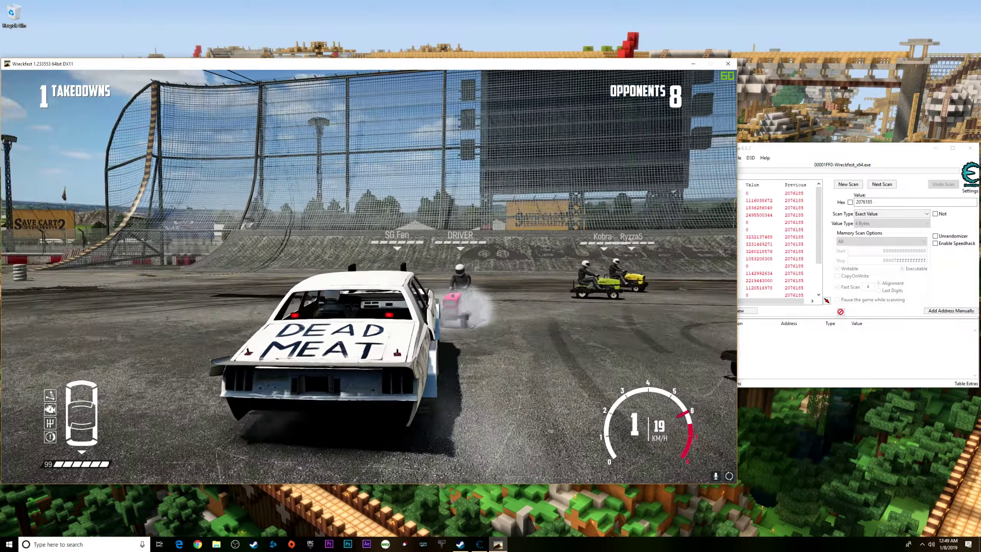
pyautogui.write('2080223')
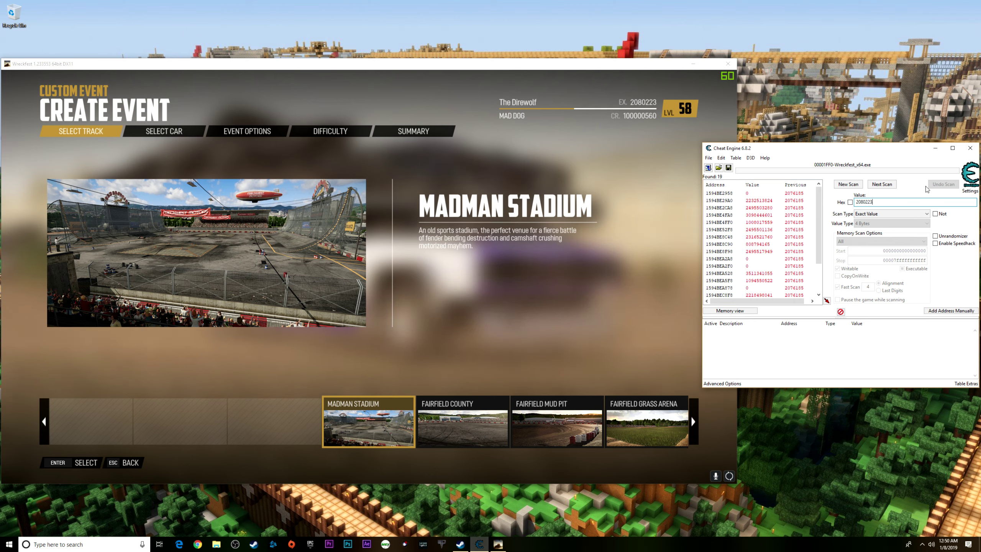
# Run Next Scan for 2080223 and select both remaining experience addresses.
pyautogui.click(882, 184)
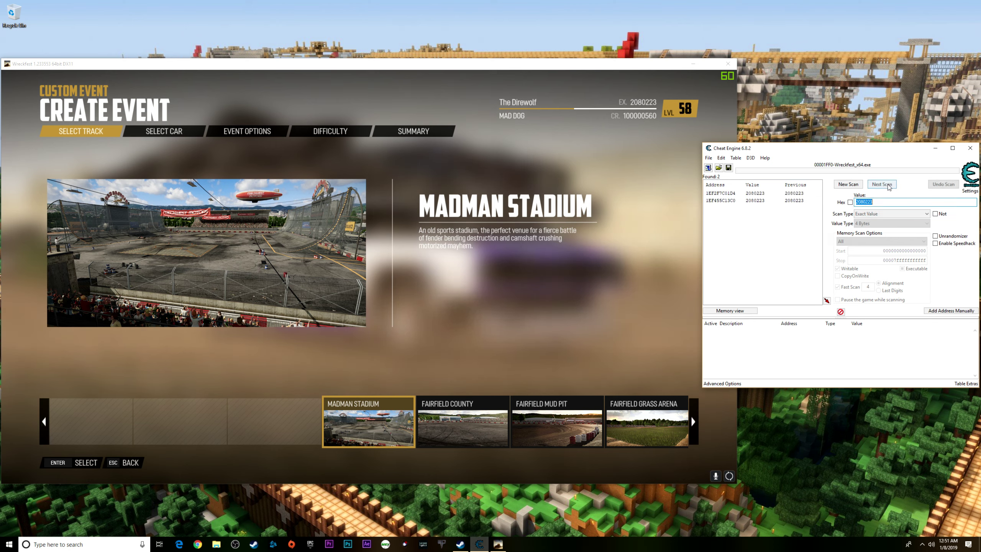
pyautogui.click(792, 193)
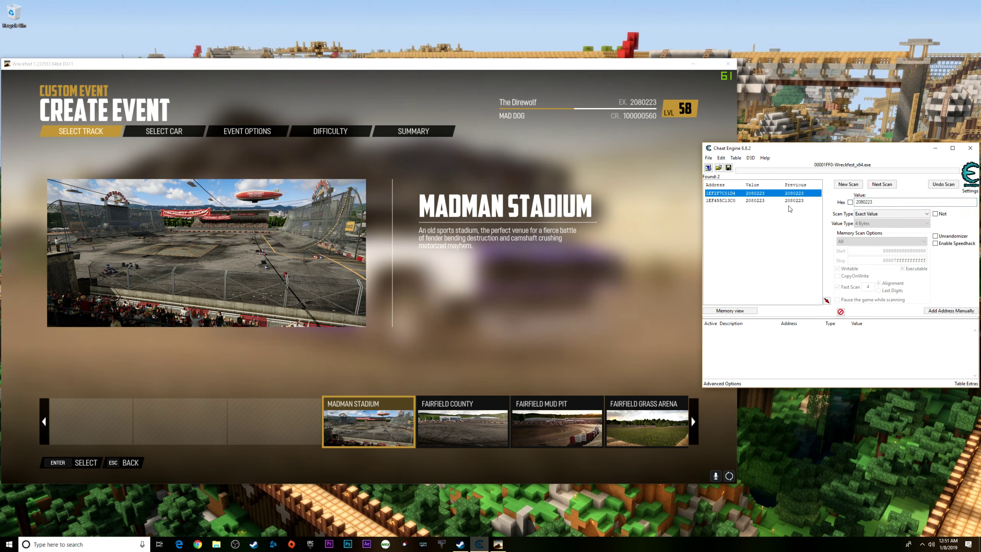
pyautogui.keyDown('shift'); pyautogui.click(786, 201); pyautogui.keyUp('shift')
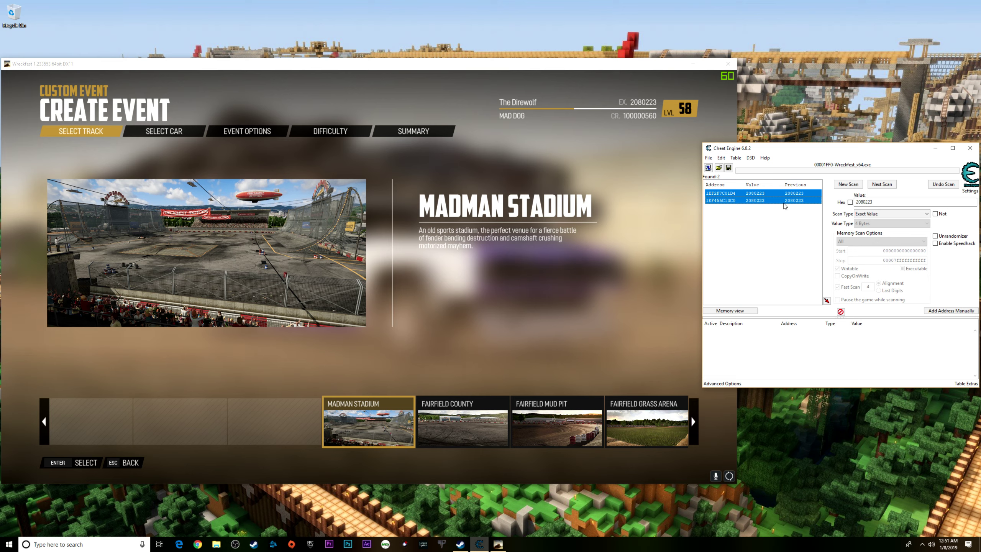
# Change the value of both experience addresses from 2080223 to 2090000.
pyautogui.rightClick(784, 203)
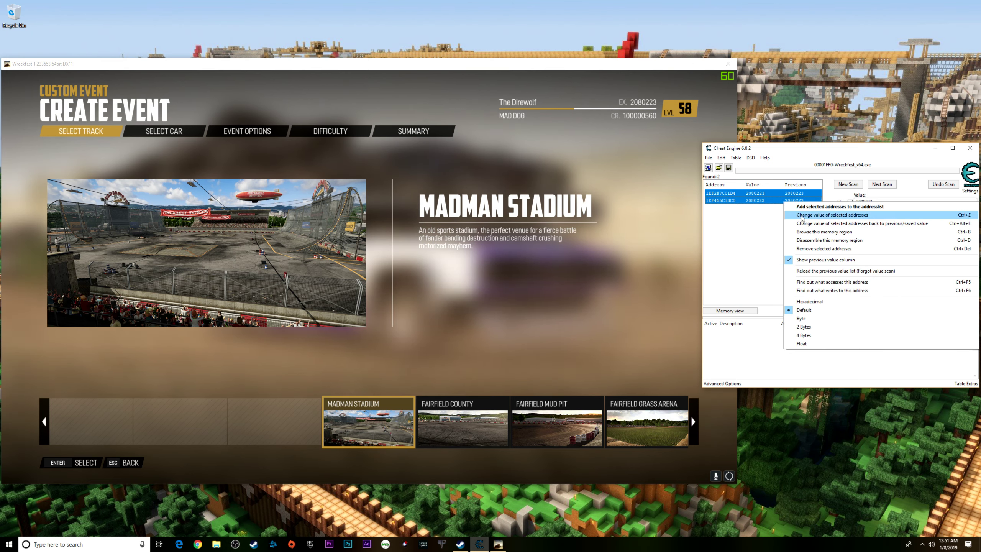
pyautogui.click(802, 215)
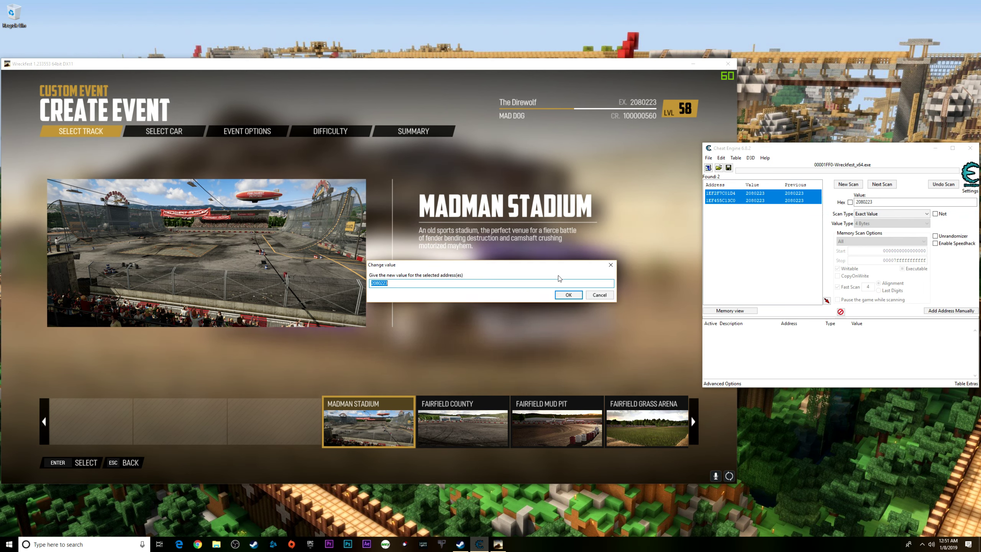
pyautogui.press('End')
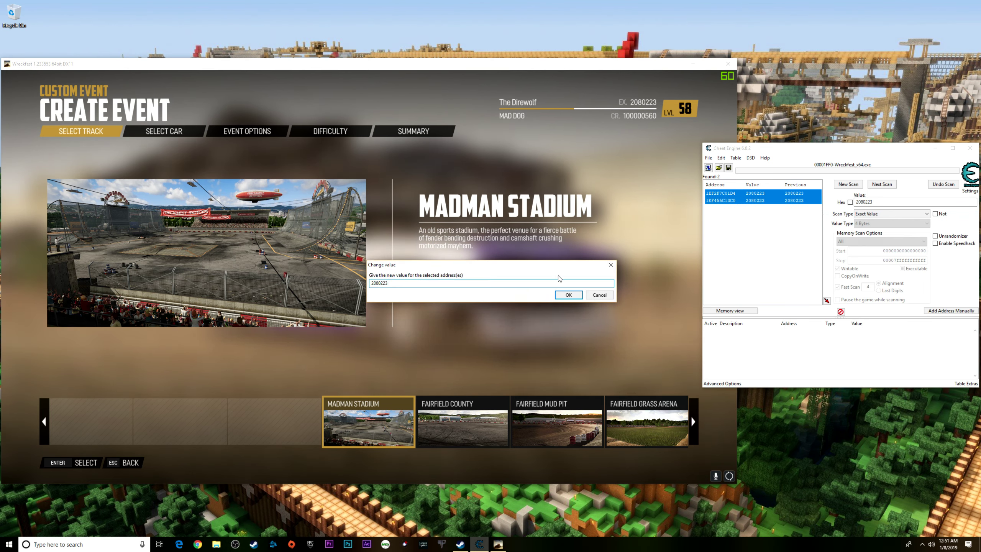
pyautogui.press('BackSpace')
pyautogui.press('BackSpace')
pyautogui.press('BackSpace')
pyautogui.press('BackSpace')
pyautogui.press('BackSpace')
pyautogui.write('90000')
pyautogui.click(568, 294)
pyautogui.press('Return')
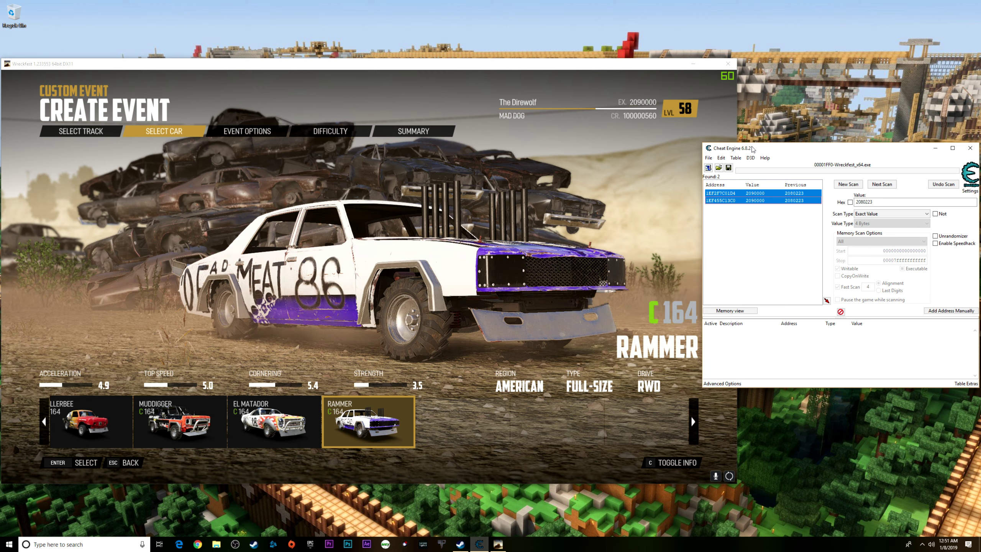